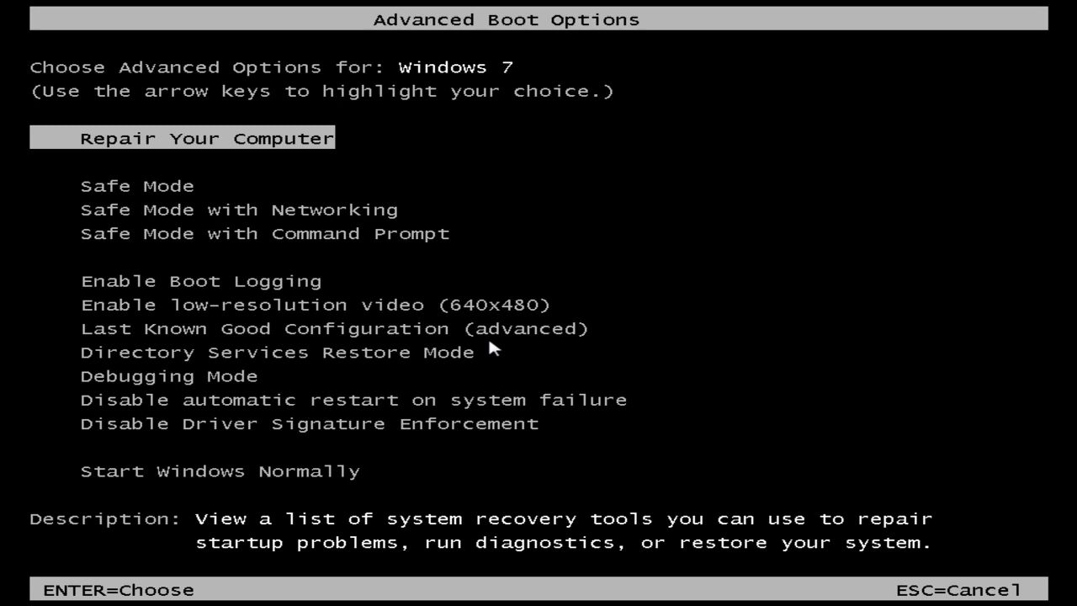
# Select Safe Mode with Networking in Advanced Boot Options and boot into it
pyautogui.press('Down')
pyautogui.press('Down')
pyautogui.press('Return')
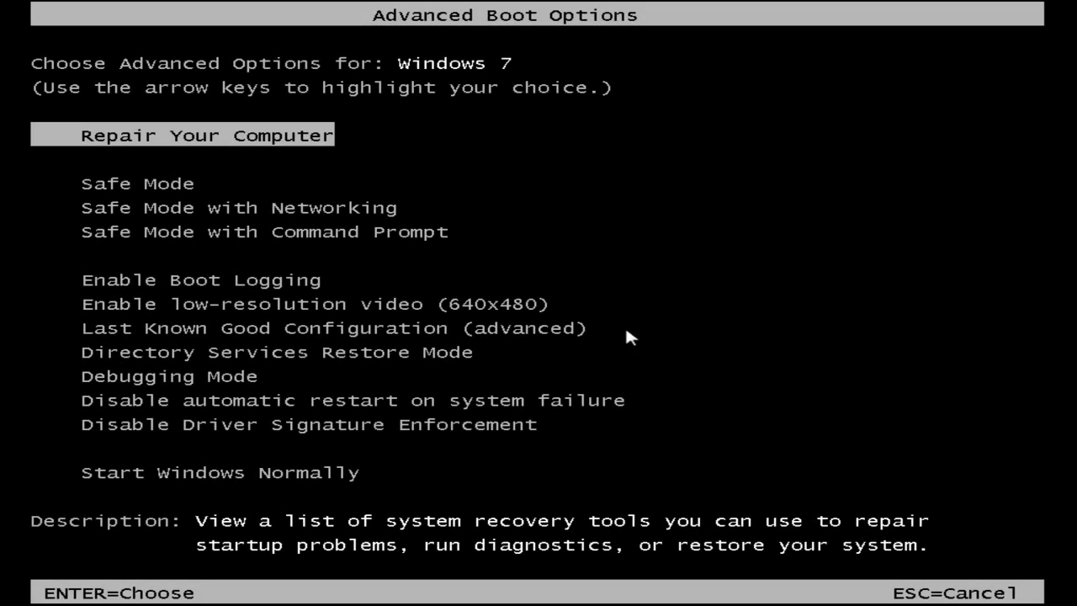
# Select Safe Mode with Command Prompt and boot Windows into it
pyautogui.press('Down')
pyautogui.press('Down')
pyautogui.press('Down')
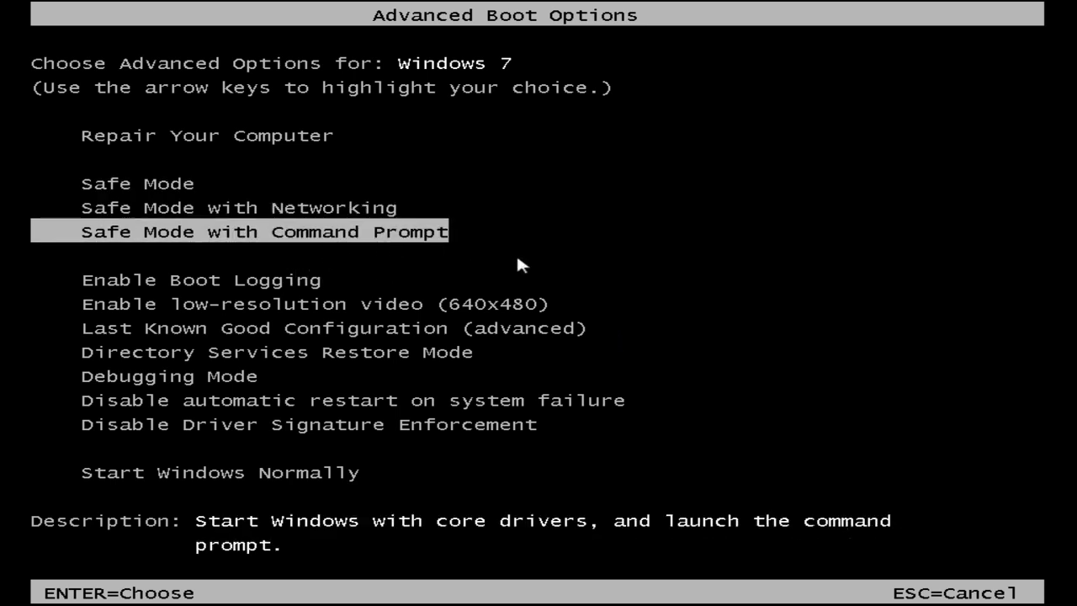
pyautogui.press('Return')
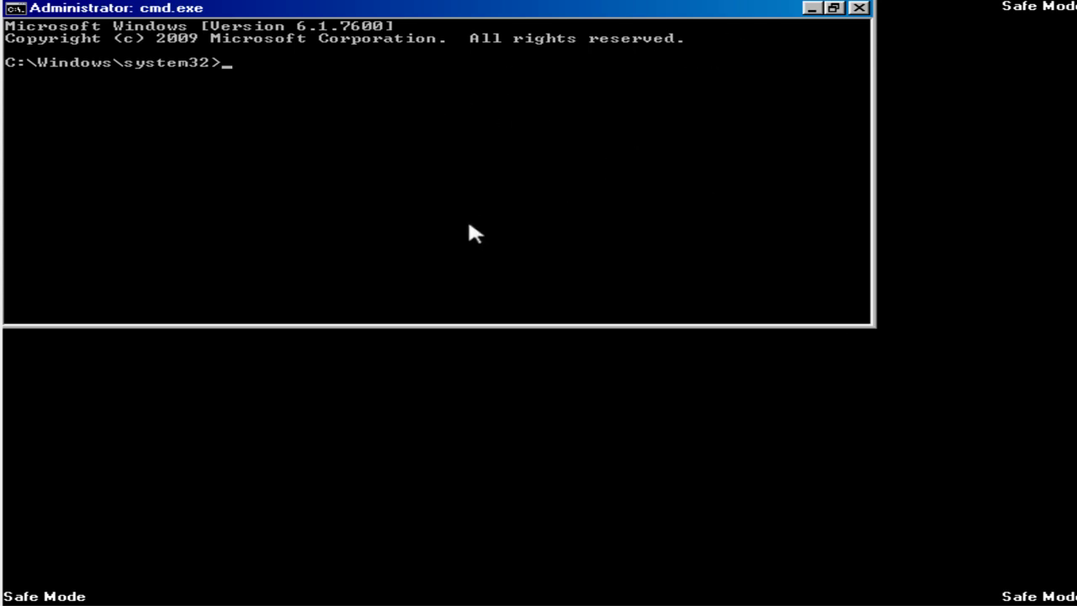
# Run regedit.exe to check the RunOnce key, then close Registry Editor
pyautogui.write('regedit.exe')
pyautogui.press('Return')
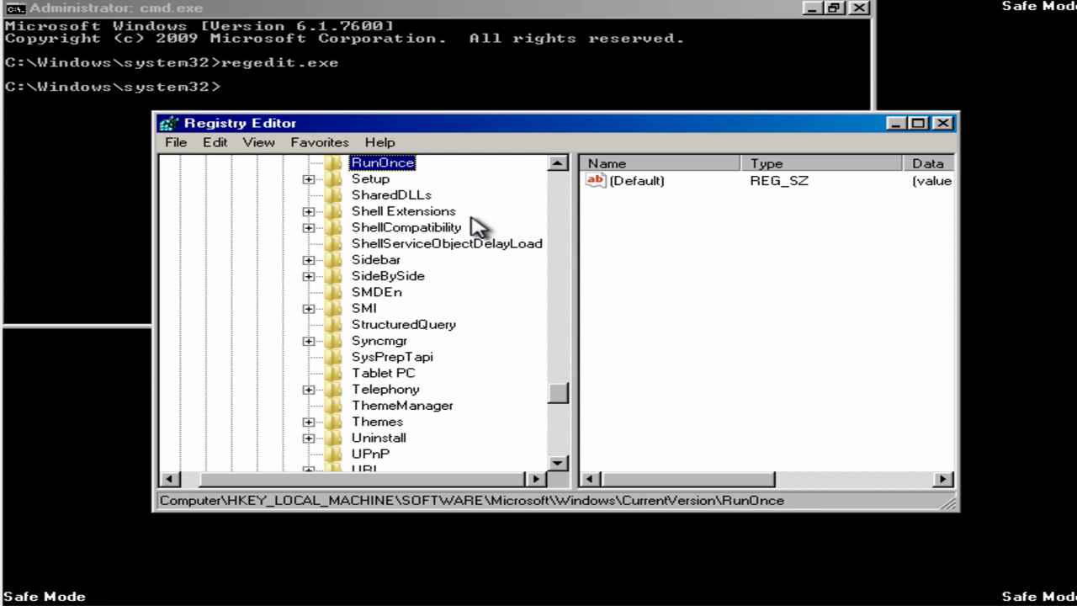
pyautogui.click(942, 123)
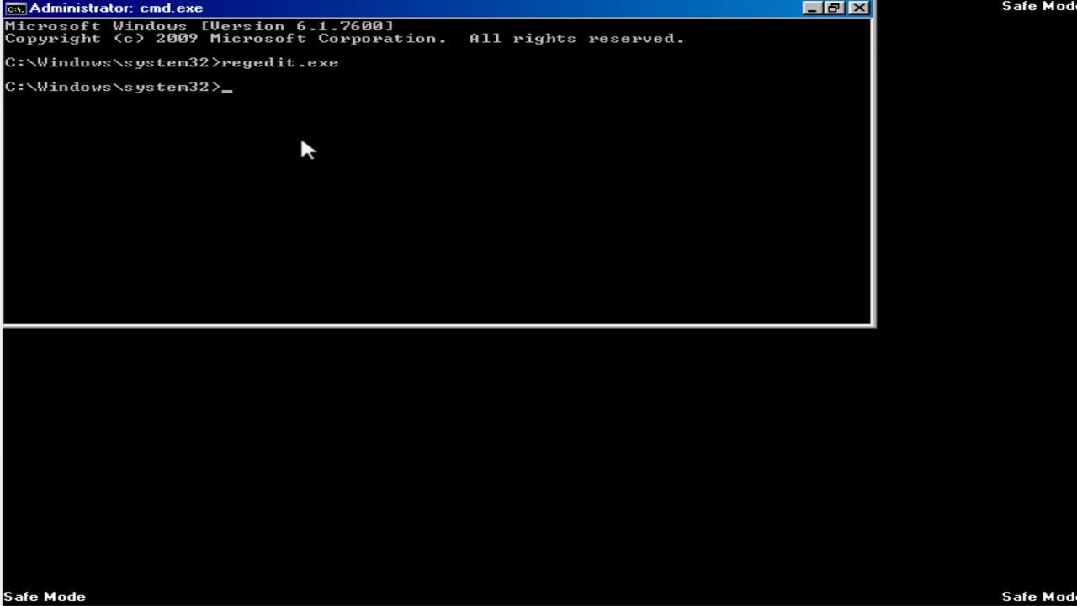
# Run rstrui.exe, find no restore points, and cancel System Restore
pyautogui.write('rstrui.exe')
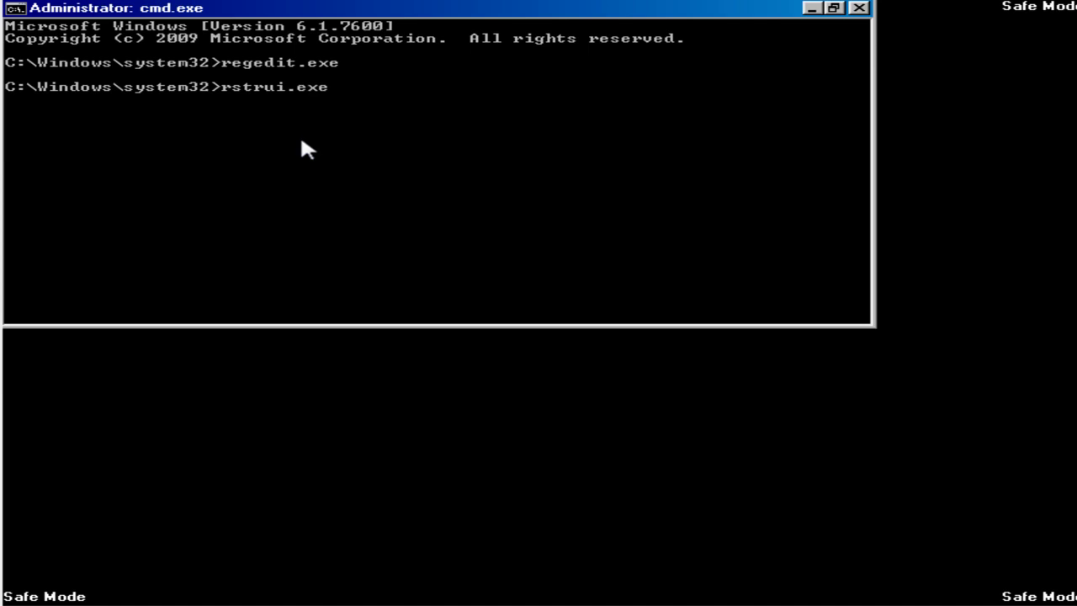
pyautogui.press('Return')
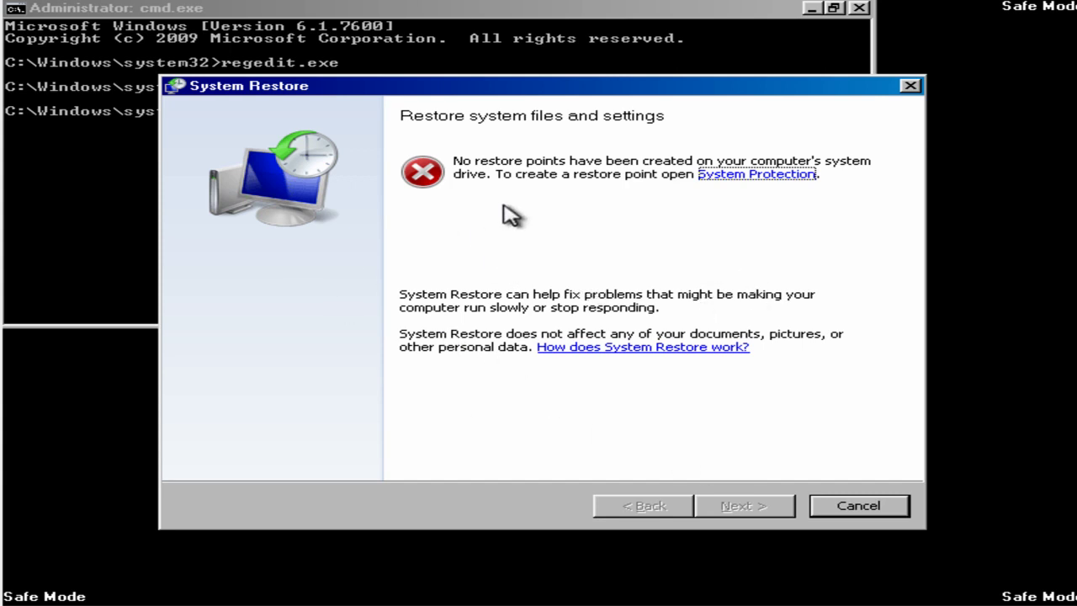
pyautogui.click(844, 509)
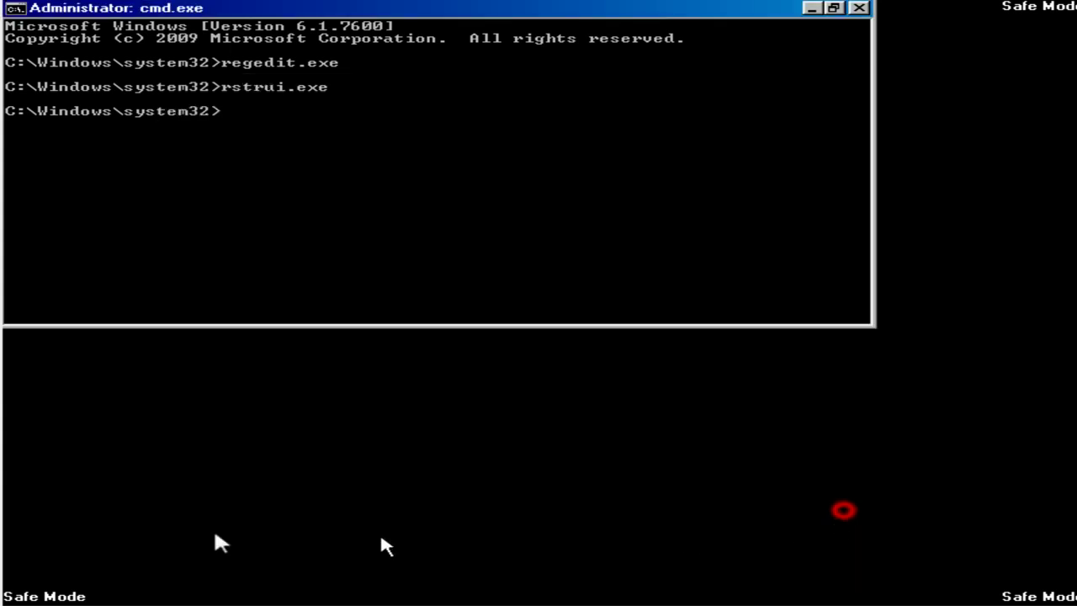
pyautogui.click(242, 125)
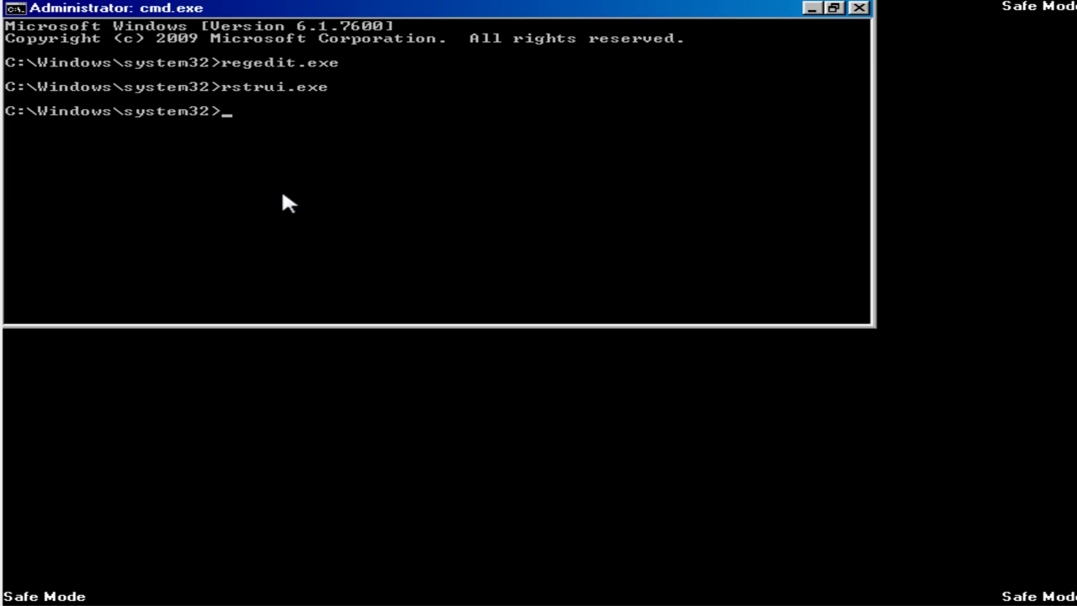
# Launch explorer.exe and browse to C:\Users\Test\Desktop to inspect its files
pyautogui.write('explorer.ex')
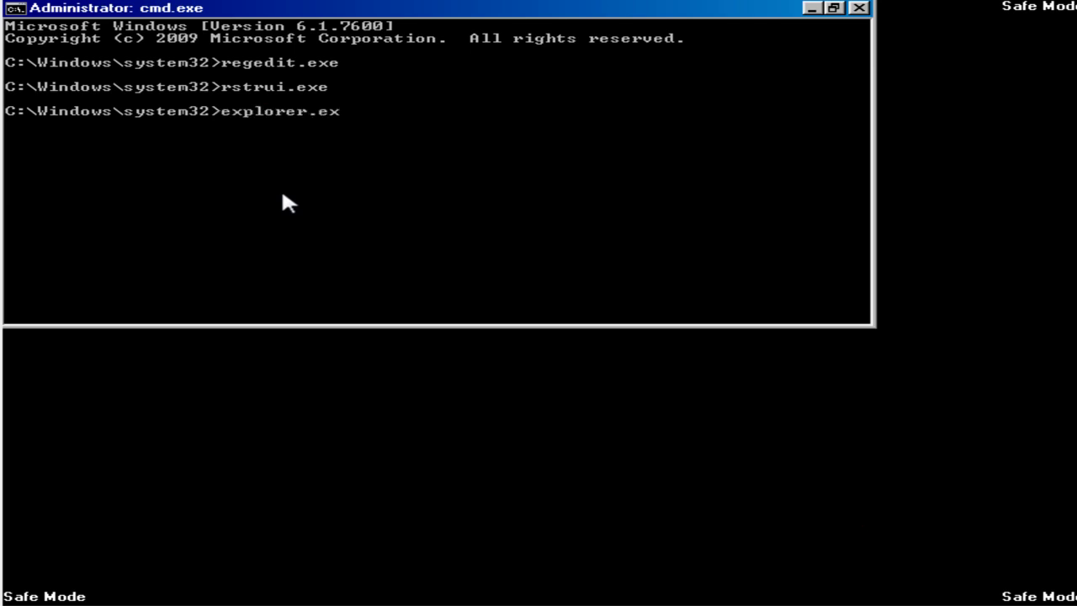
pyautogui.write('e')
pyautogui.press('Return')
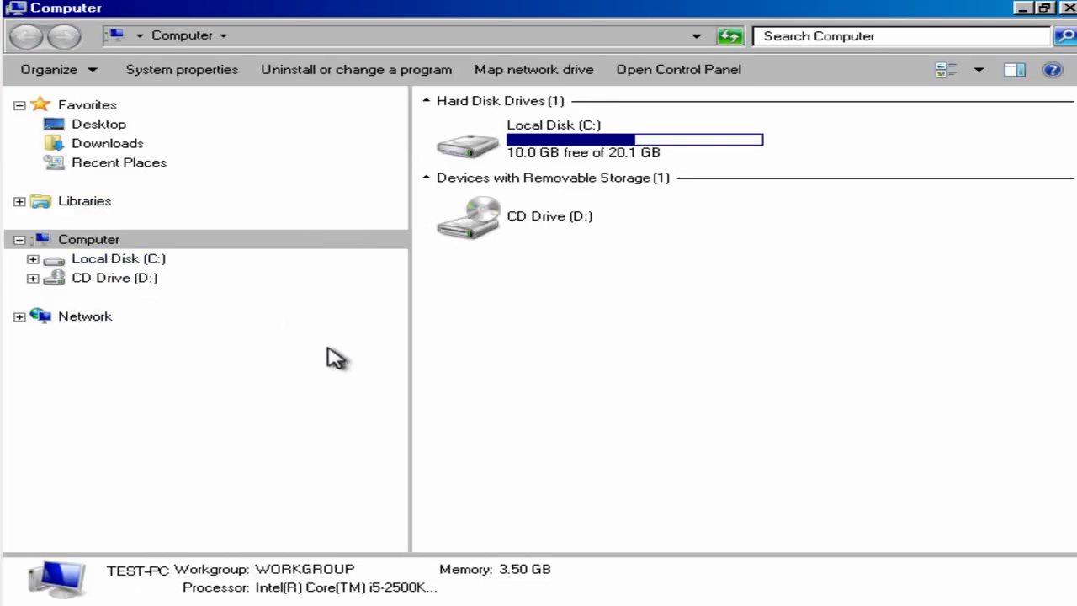
pyautogui.doubleClick(486, 136)
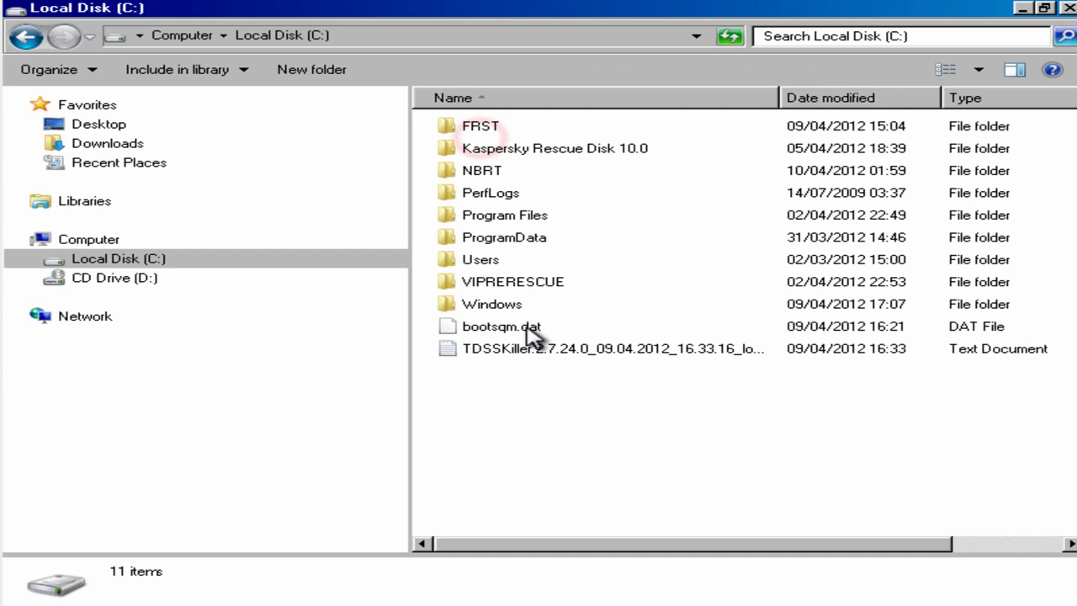
pyautogui.doubleClick(481, 261)
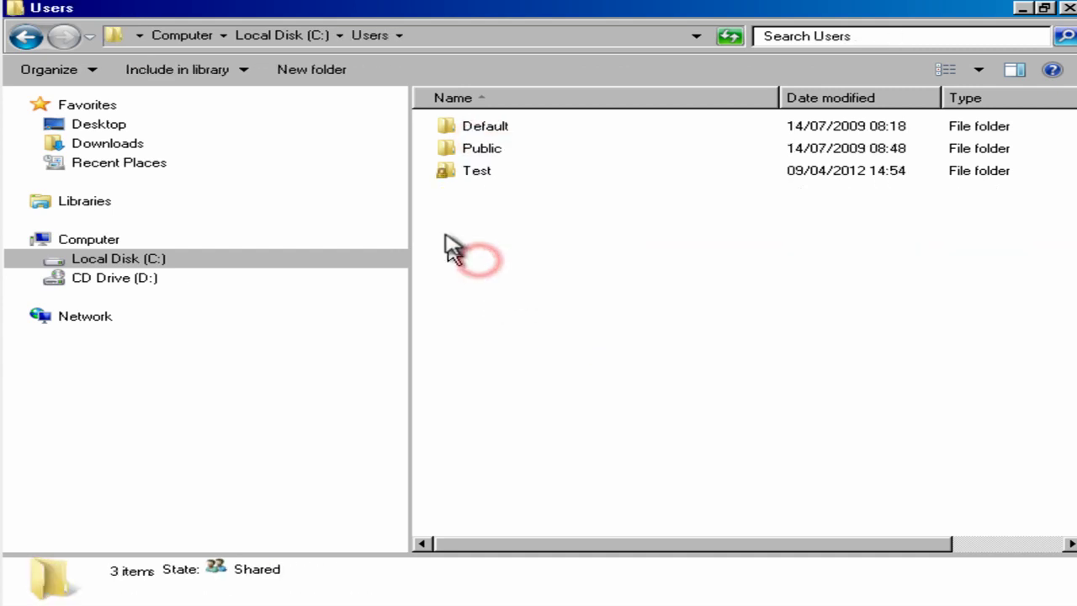
pyautogui.doubleClick(472, 172)
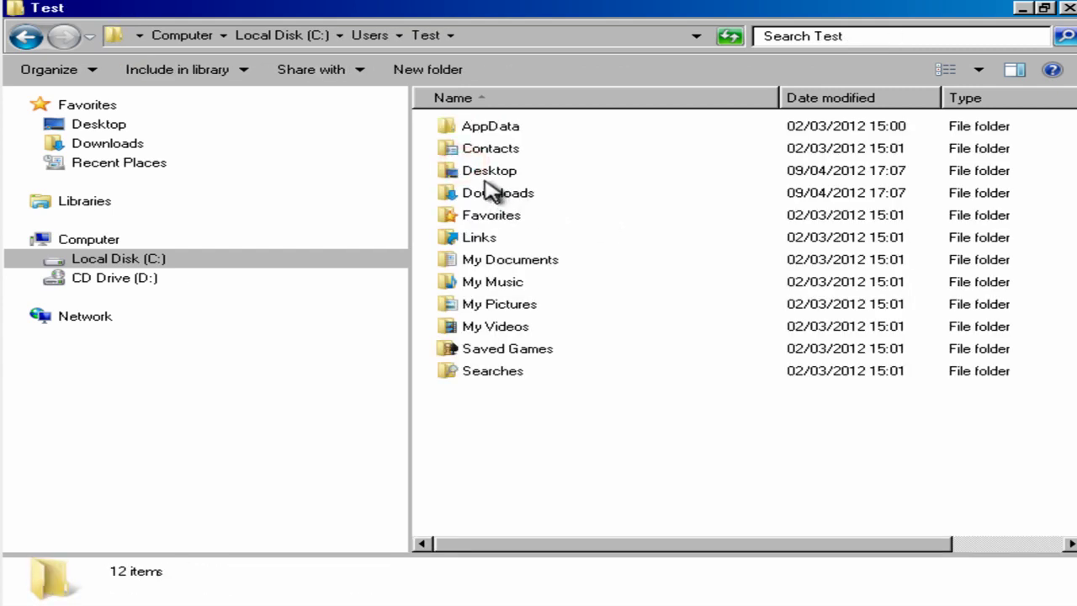
pyautogui.doubleClick(488, 174)
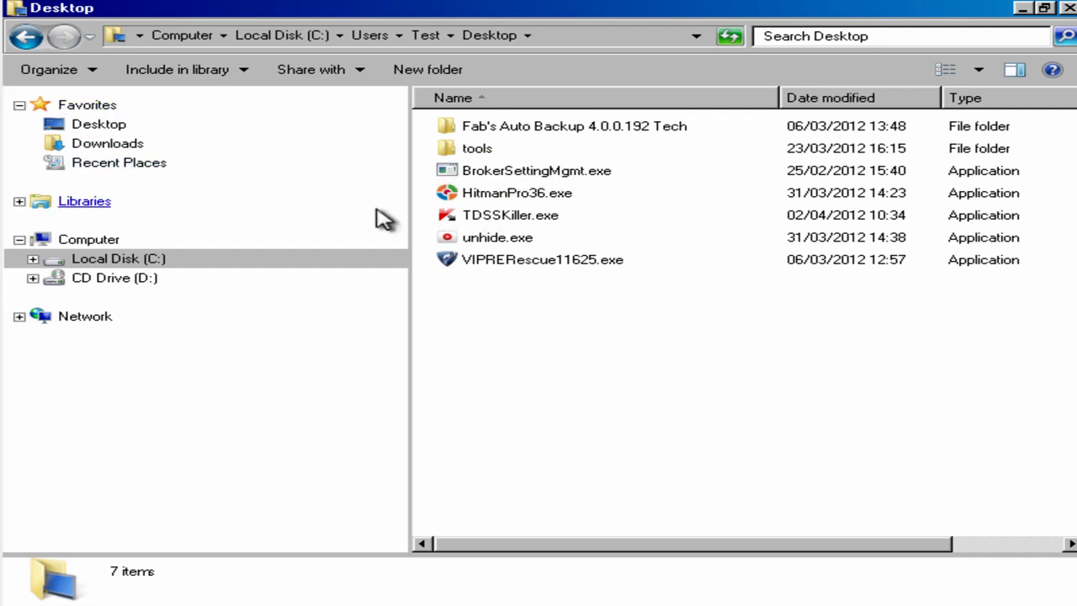
pyautogui.moveTo(514, 194)
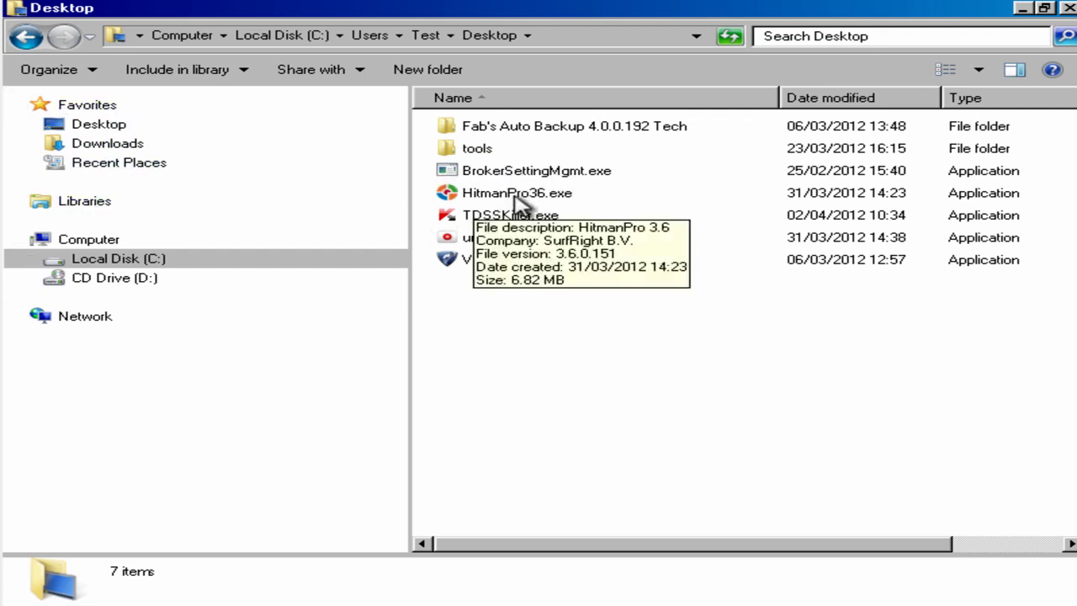
# Go back and open C: > Program Files > Malwarebytes' Anti-Malware in the folder tree
pyautogui.click(23, 38)
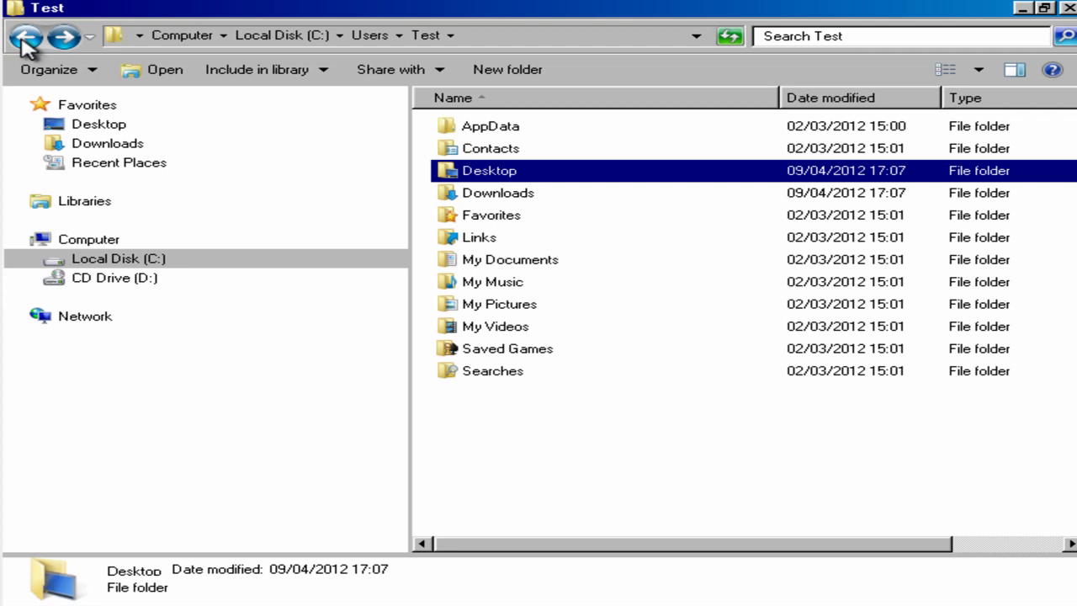
pyautogui.click(33, 259)
pyautogui.click(44, 354)
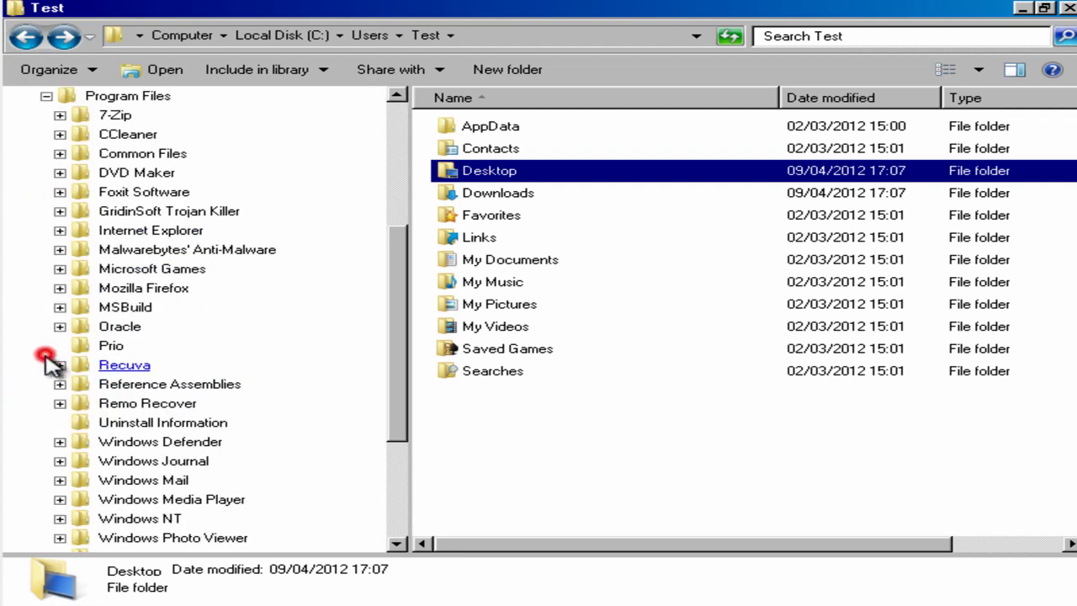
pyautogui.click(137, 249)
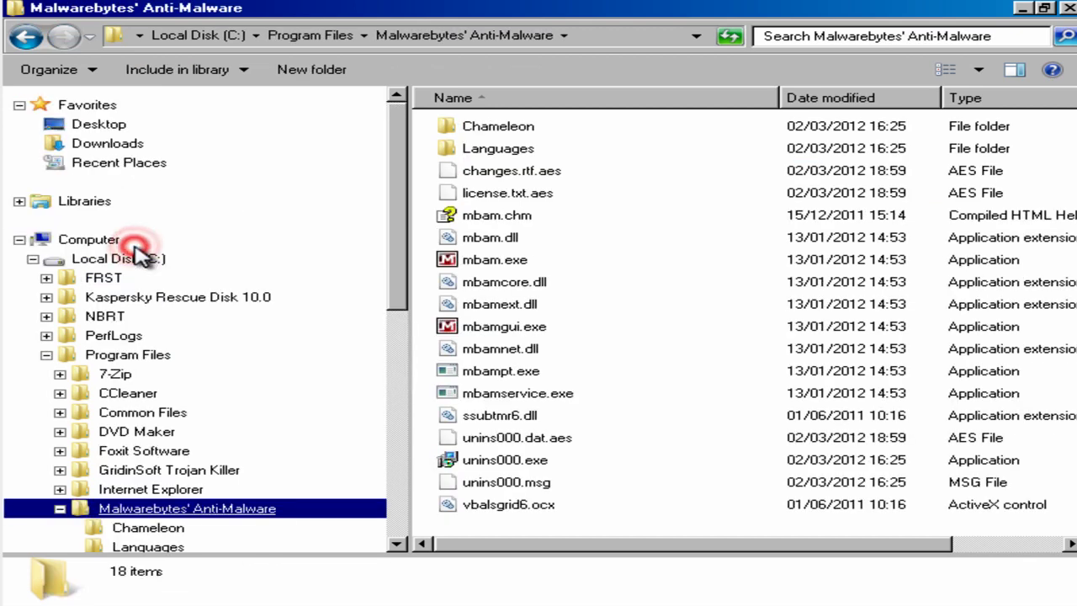
# Start a Malwarebytes quick scan from mbam.exe, abort it, and view the detected threats
pyautogui.click(476, 260)
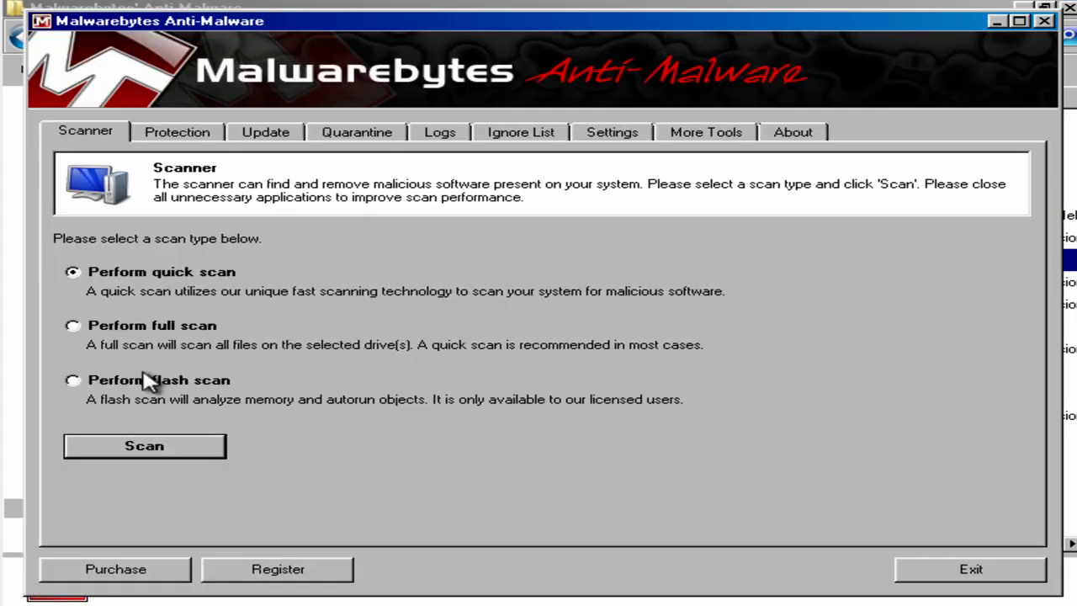
pyautogui.click(126, 455)
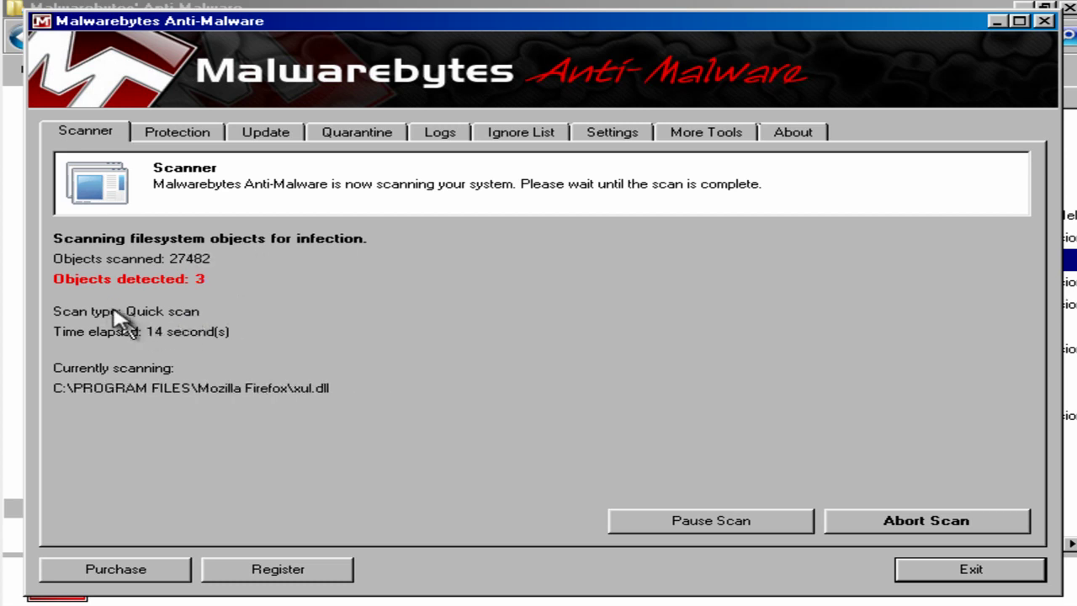
pyautogui.click(959, 522)
pyautogui.click(567, 373)
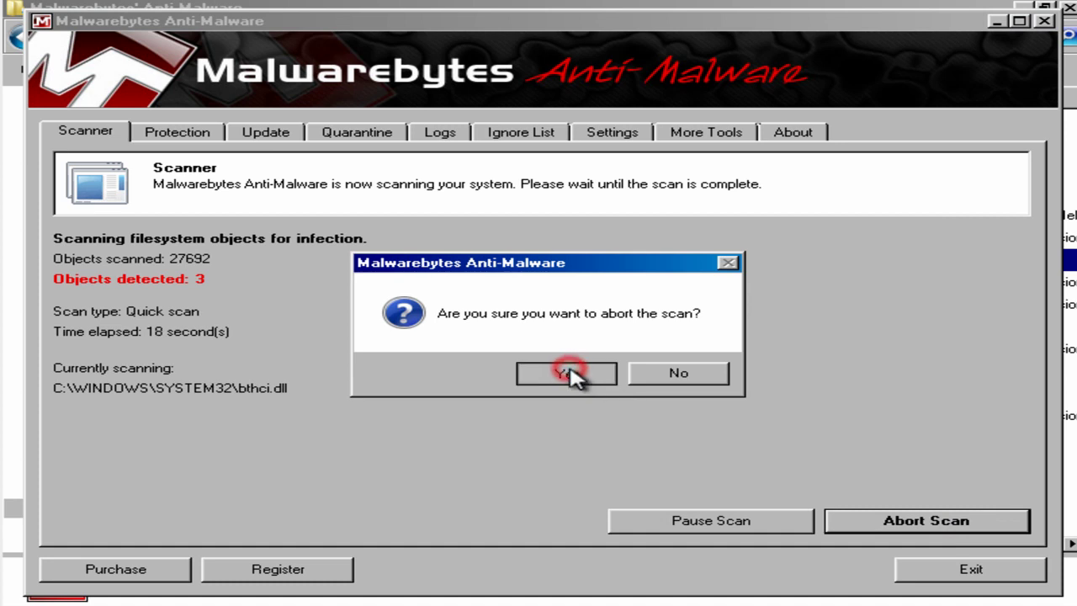
pyautogui.click(757, 371)
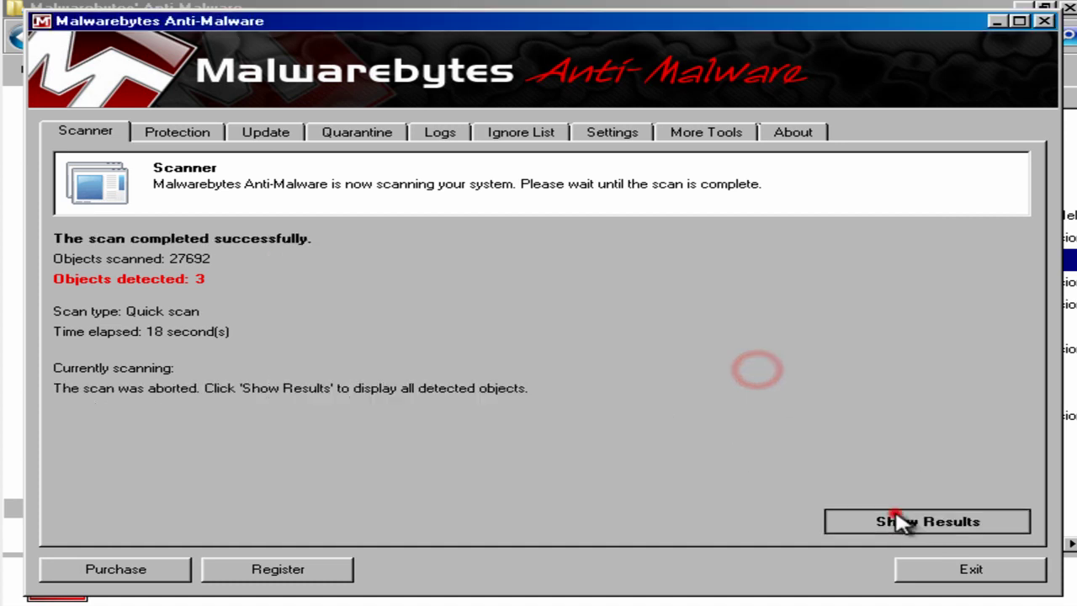
pyautogui.click(891, 519)
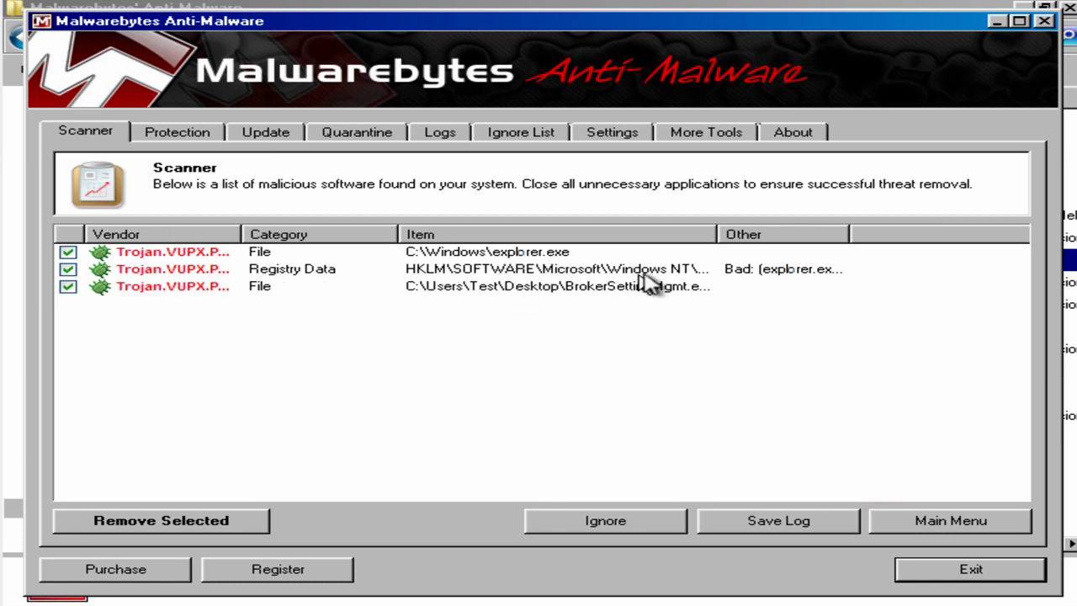
pyautogui.moveTo(717, 234); pyautogui.dragTo(884, 239)
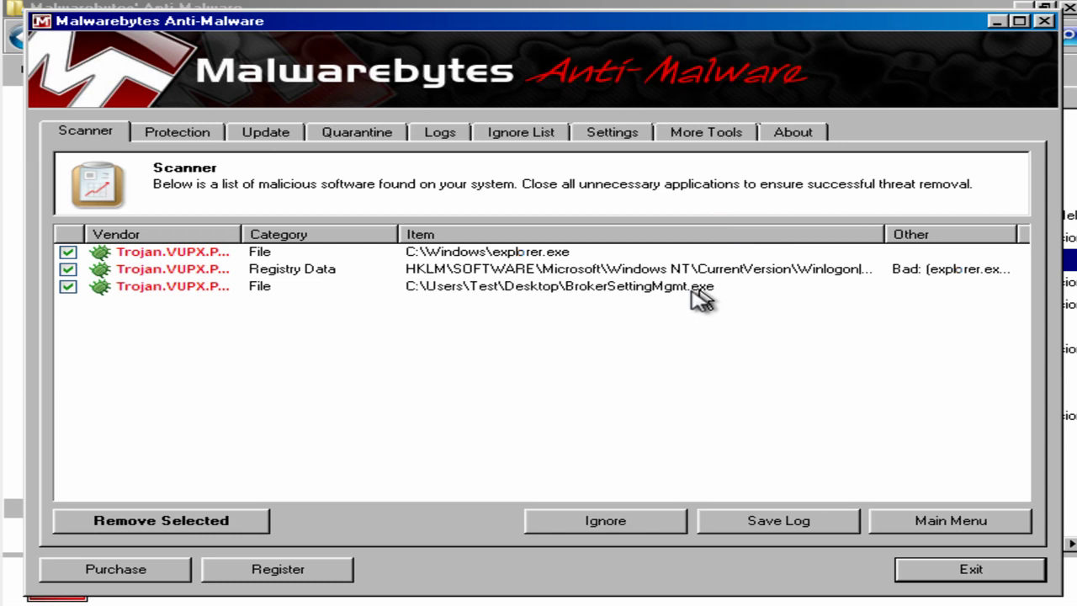
# Select the BrokerSettingMgmt.exe detection, exit Malwarebytes, and close Explorer
pyautogui.click(634, 289)
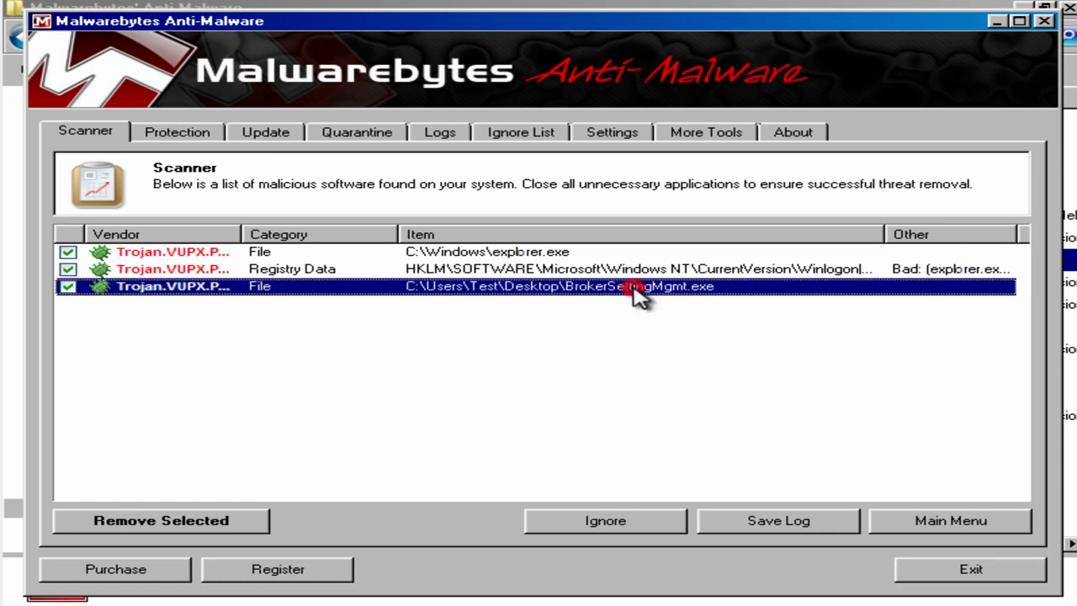
pyautogui.click(925, 574)
pyautogui.click(634, 373)
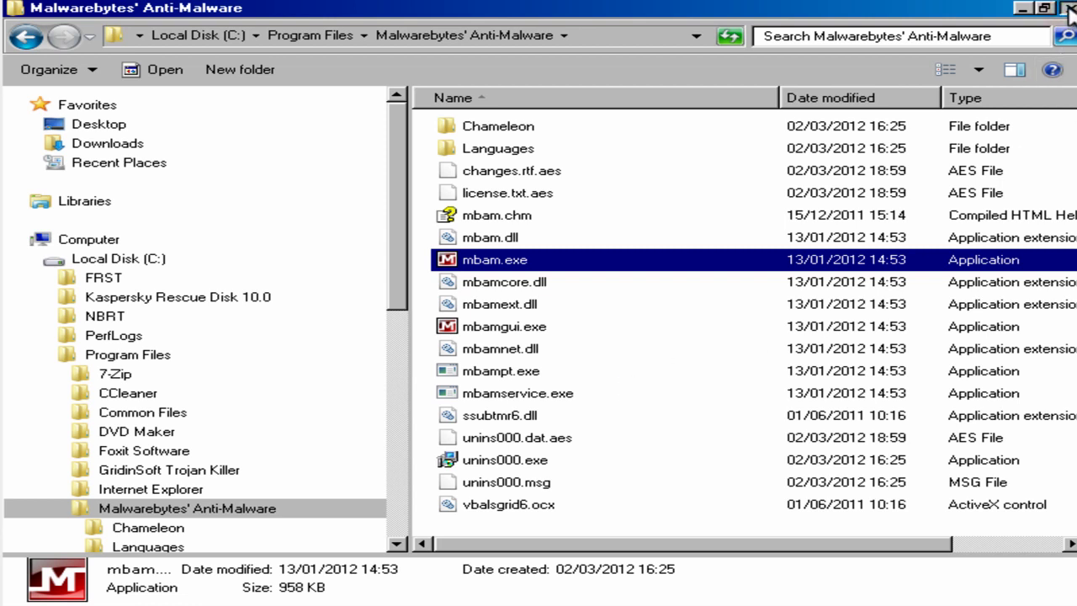
pyautogui.click(1068, 8)
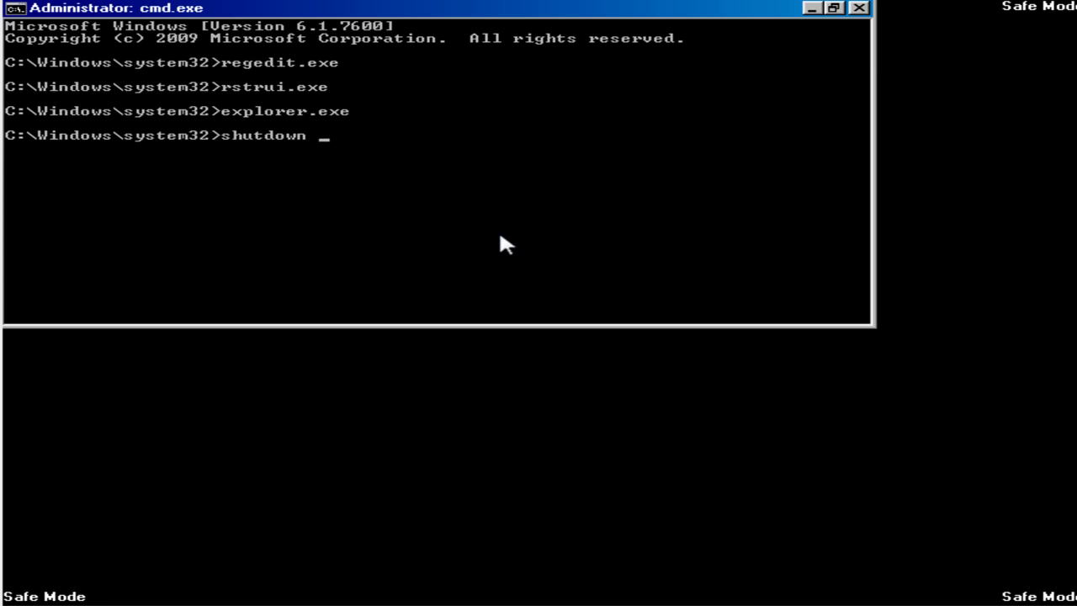
# Reboot immediately with the command shutdown /r /t 0
pyautogui.write('/t /0')
pyautogui.press('BackSpace')
pyautogui.press('BackSpace')
pyautogui.write('0')
pyautogui.press('Return')
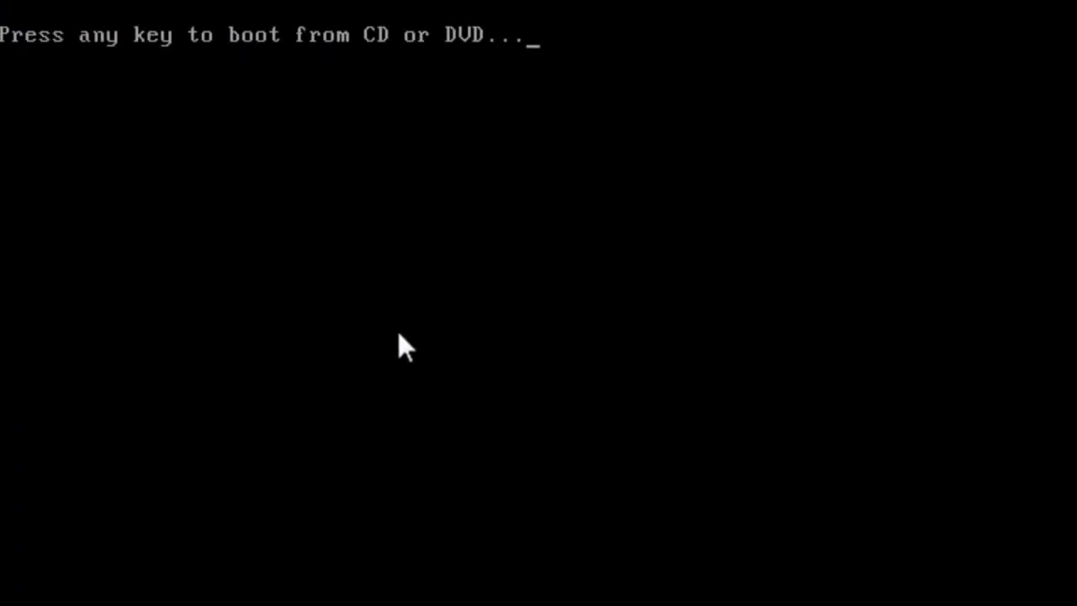
# Boot from the Norton recovery CD at the press-any-key prompt
pyautogui.press('Return')
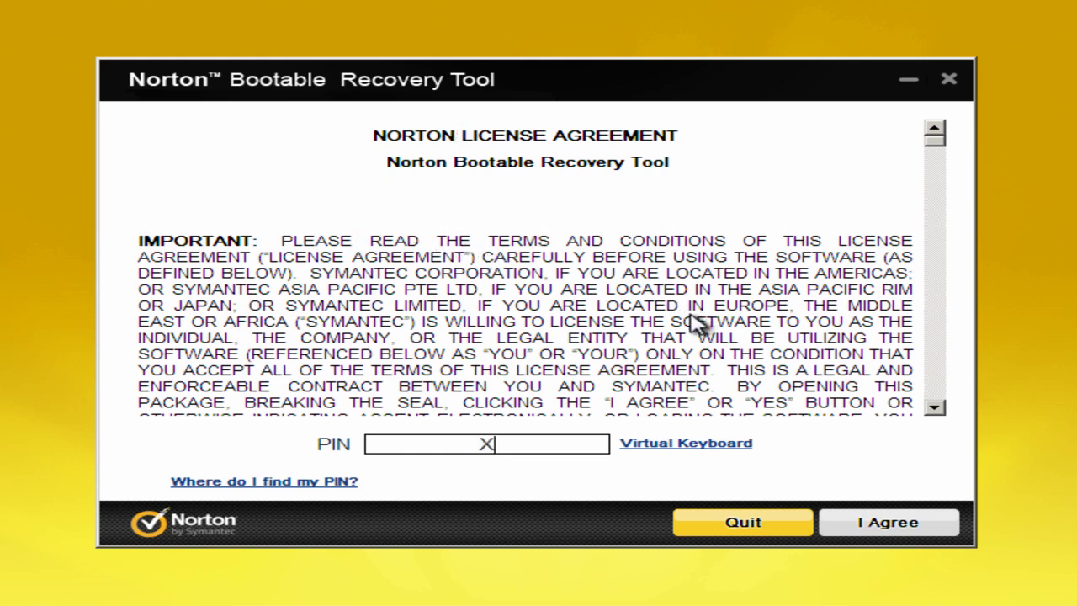
# Enter the PIN and start the Norton Advanced Recovery Scan
pyautogui.write('XXXXXXXXXXXX')
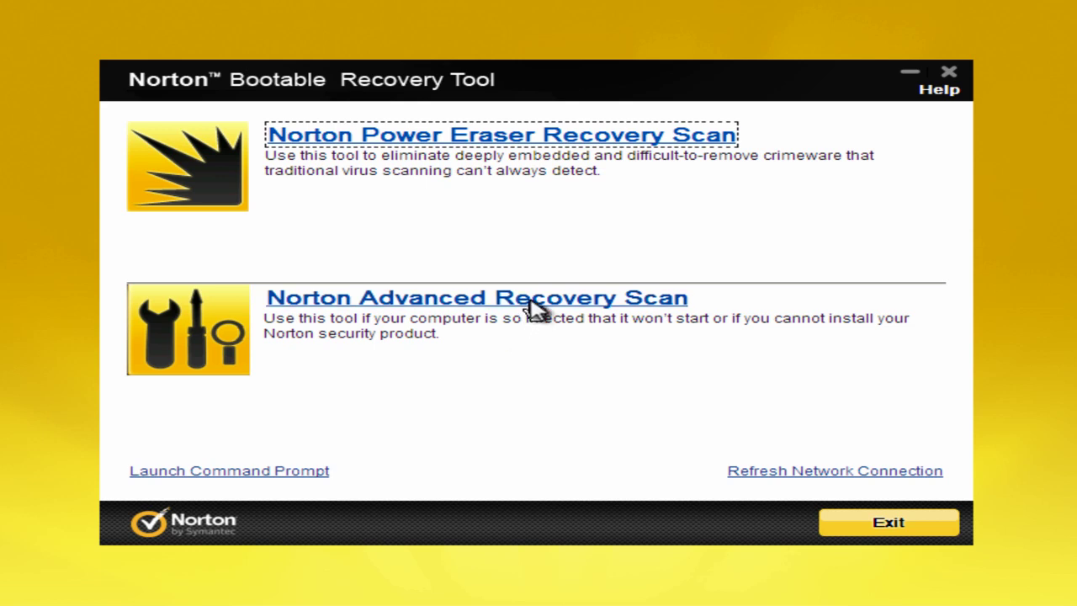
pyautogui.click(530, 304)
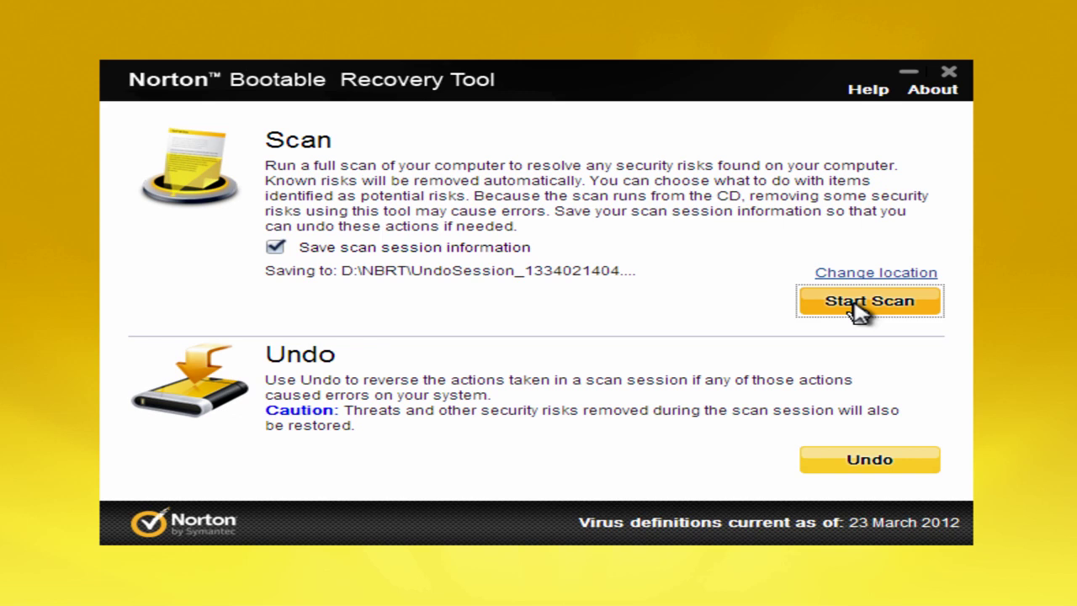
# Start the full scan, which detects and resolves Trojan.Gen and Trojan.Smoaler
pyautogui.click(858, 309)
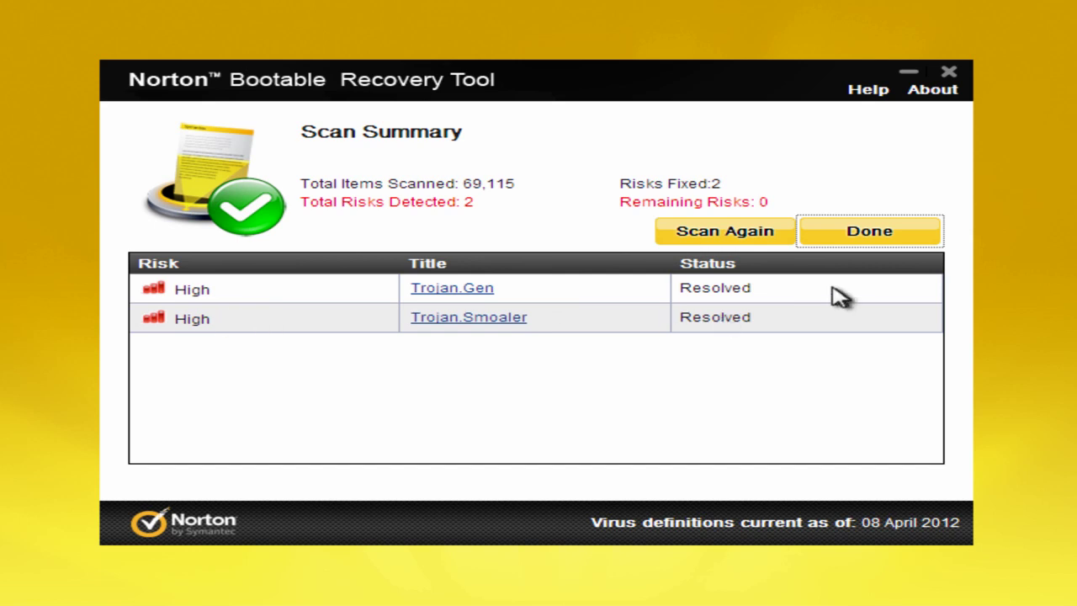
pyautogui.click(454, 289)
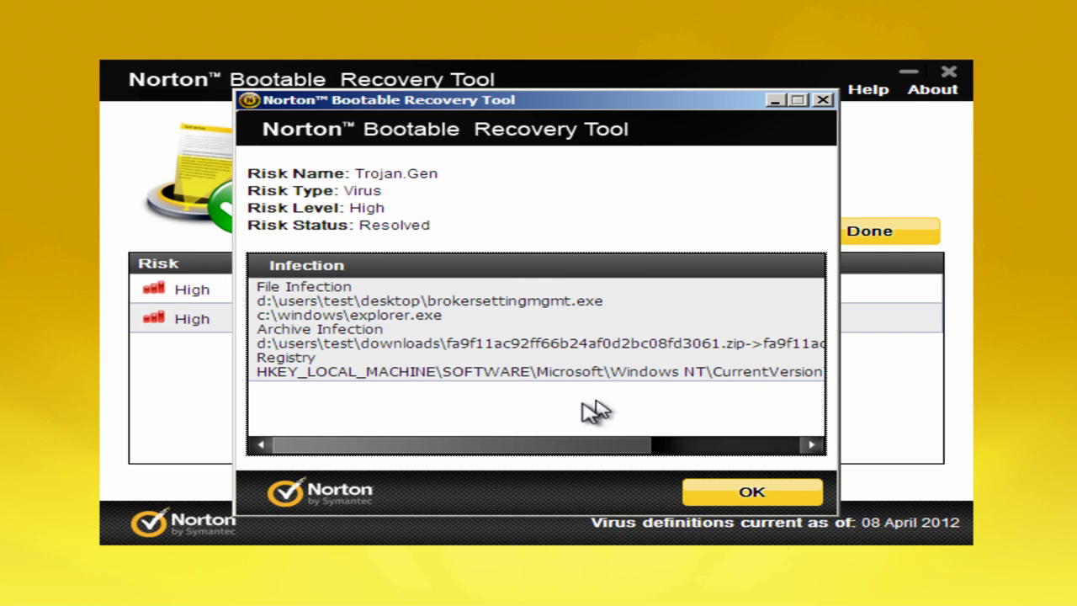
pyautogui.moveTo(533, 444); pyautogui.dragTo(710, 444)
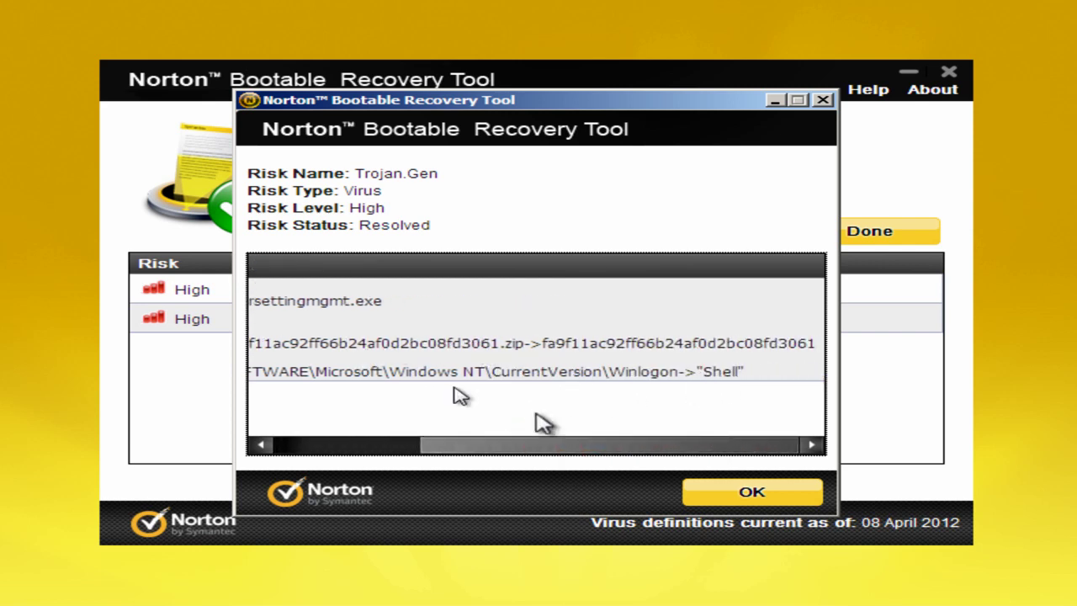
pyautogui.moveTo(533, 445); pyautogui.dragTo(370, 453)
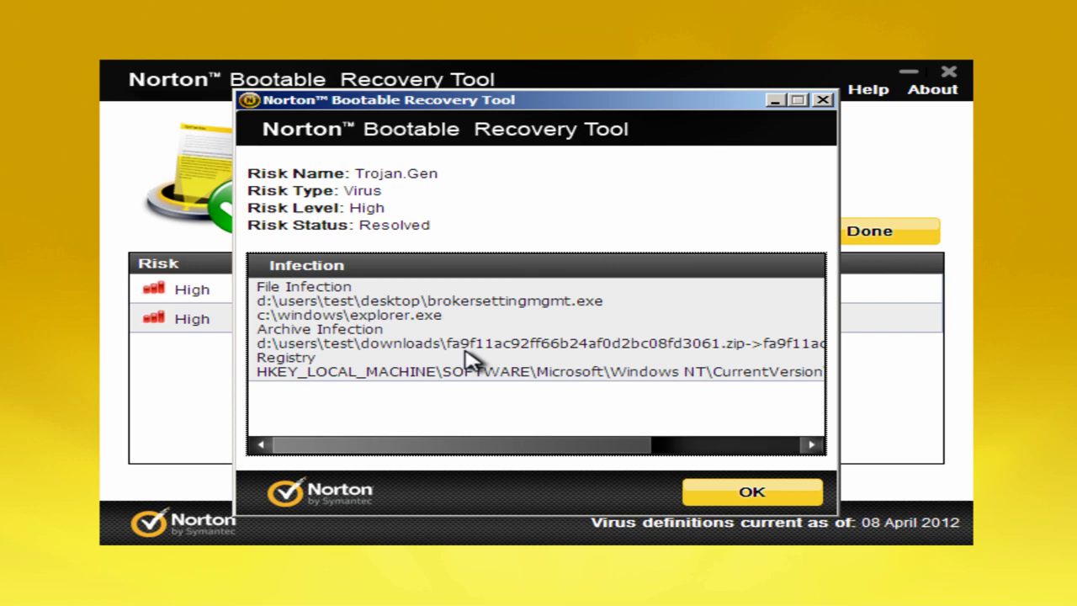
pyautogui.click(768, 492)
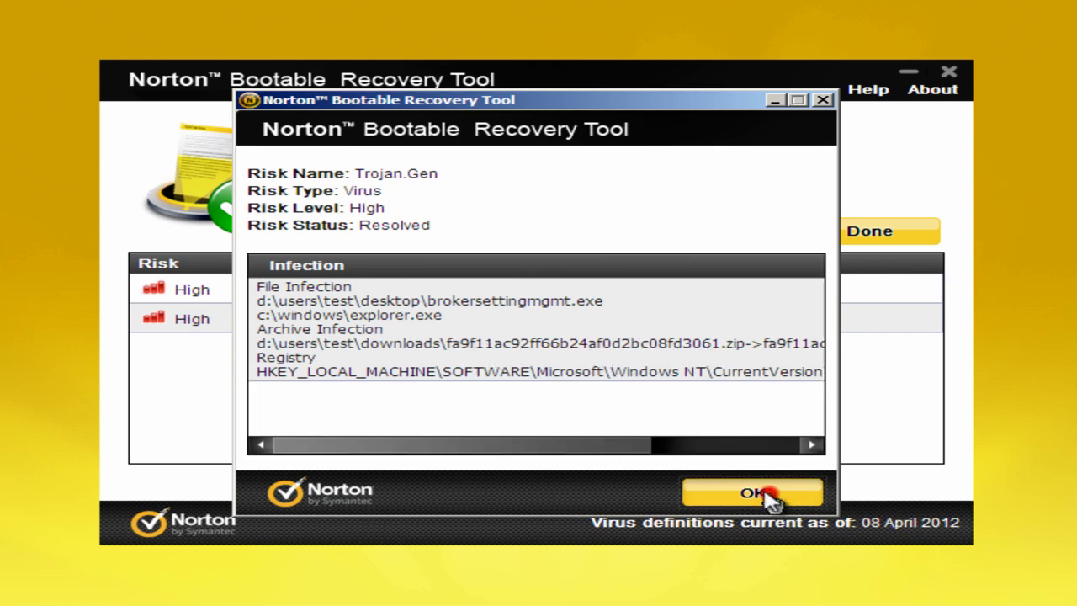
pyautogui.click(480, 318)
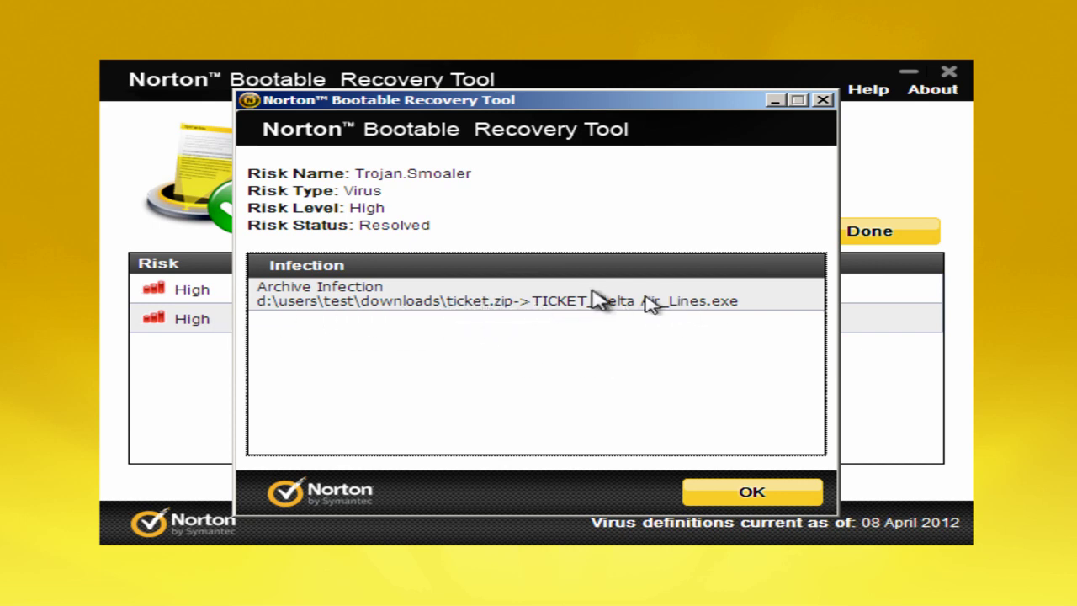
pyautogui.click(745, 494)
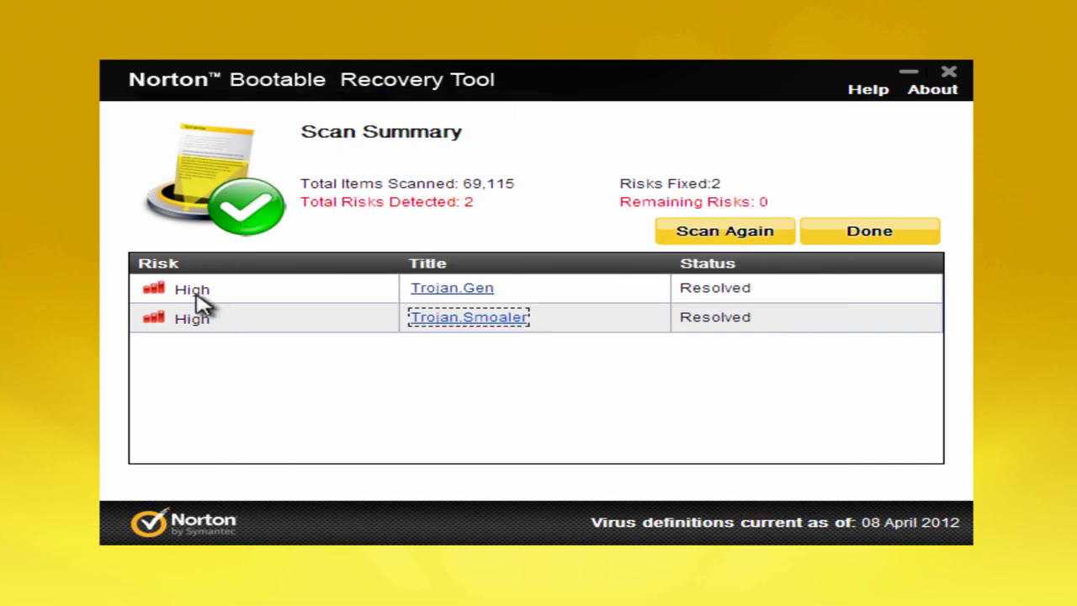
pyautogui.click(458, 294)
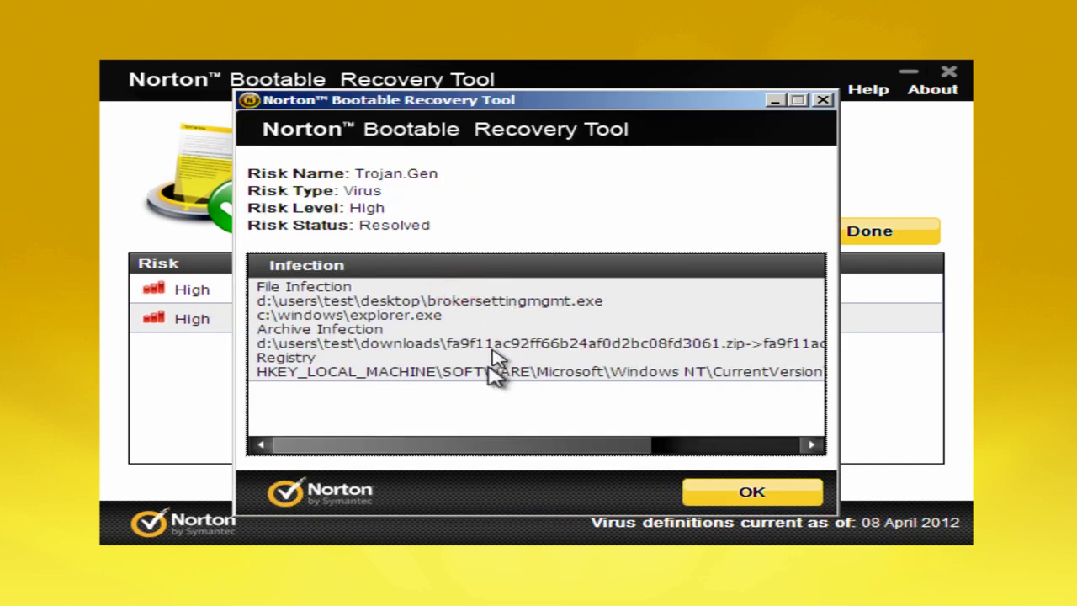
pyautogui.moveTo(645, 447); pyautogui.dragTo(799, 448)
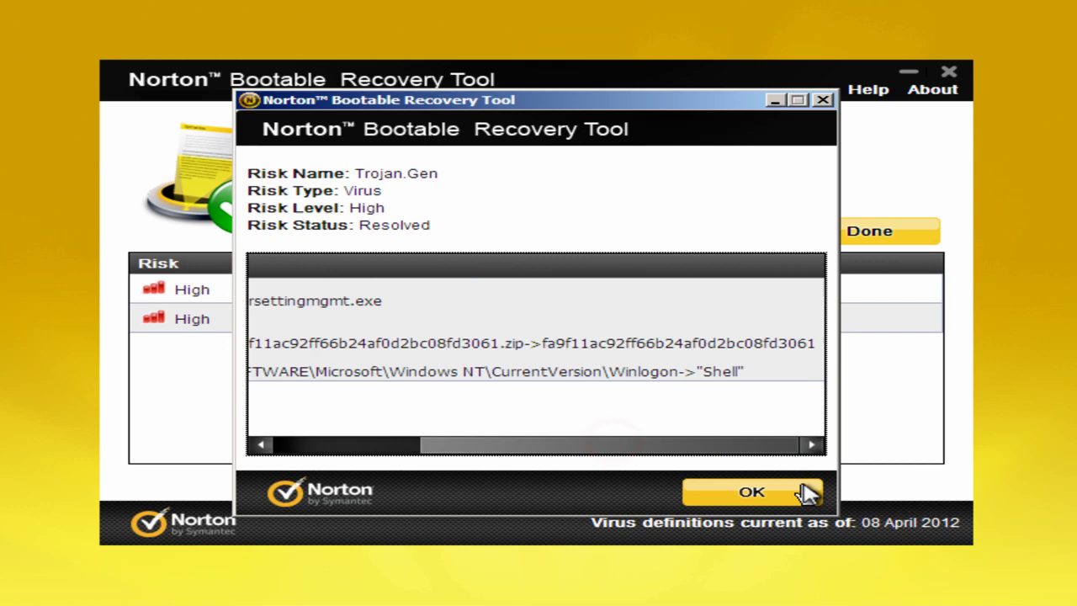
pyautogui.click(769, 495)
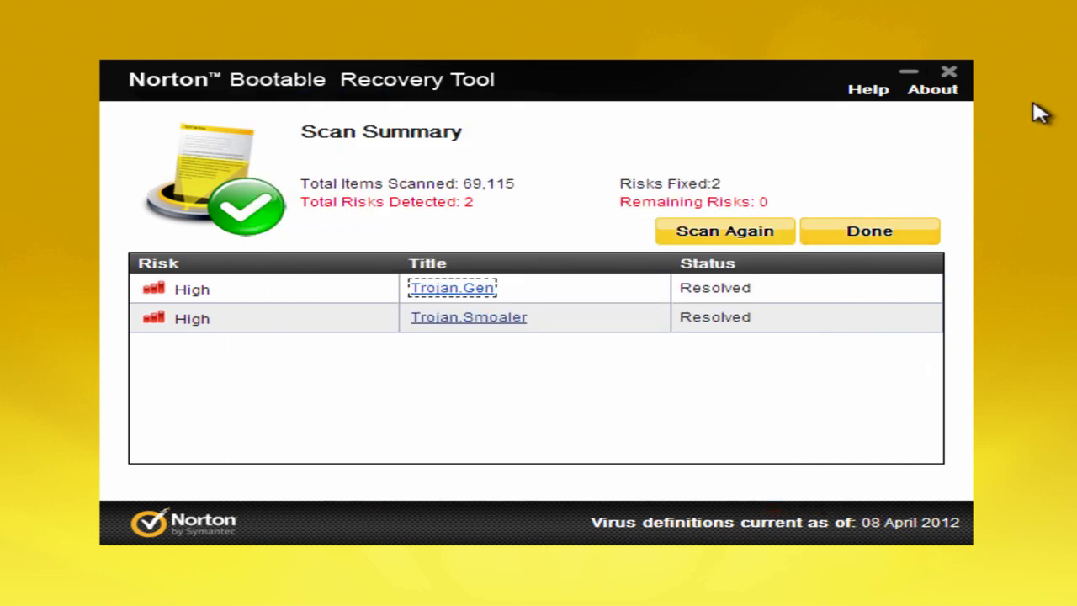
# Close the Norton scan summary with Done, ending the recovery session before restarting into Windows
pyautogui.click(873, 237)
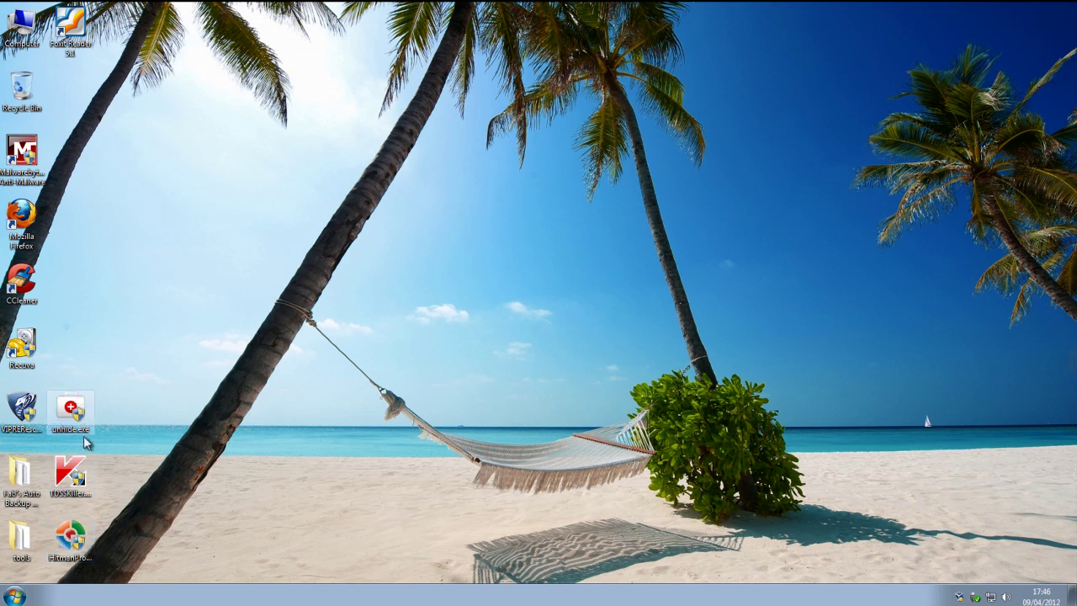
# Move the TDSSKiller, HitmanPro and Malwarebytes icons from the left column into a cluster mid-desktop
pyautogui.moveTo(50, 501); pyautogui.dragTo(486, 251)
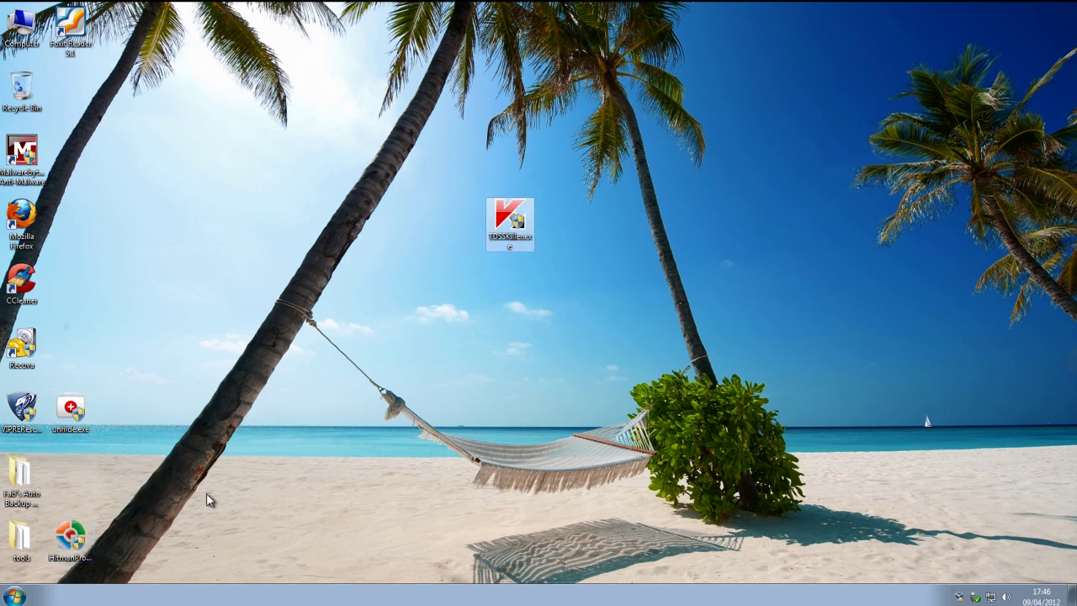
pyautogui.moveTo(71, 538); pyautogui.dragTo(577, 212)
pyautogui.moveTo(22, 151); pyautogui.dragTo(459, 212)
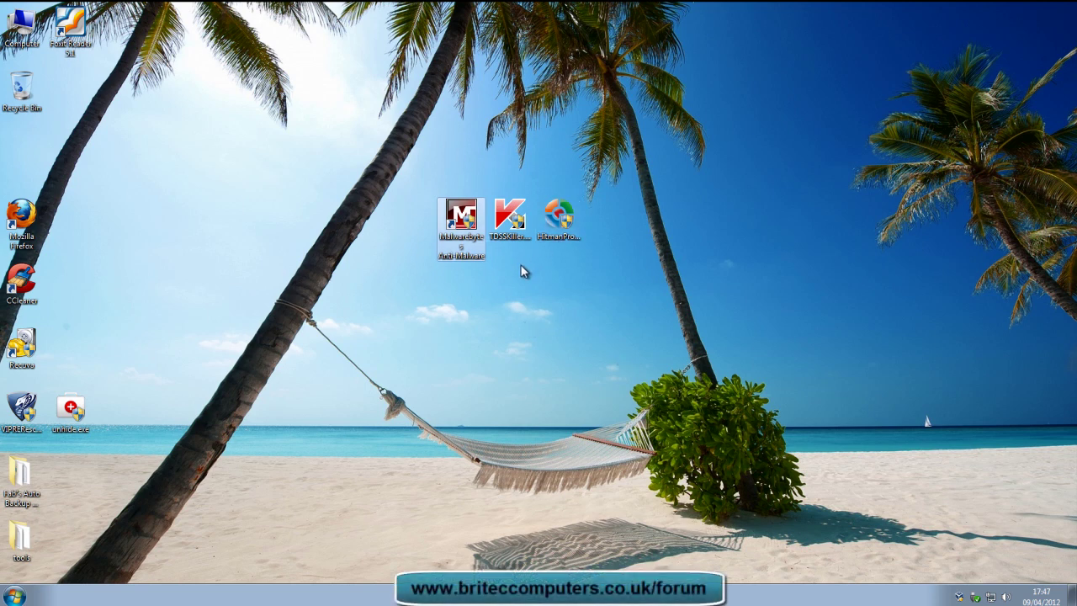
pyautogui.moveTo(471, 218); pyautogui.dragTo(450, 225)
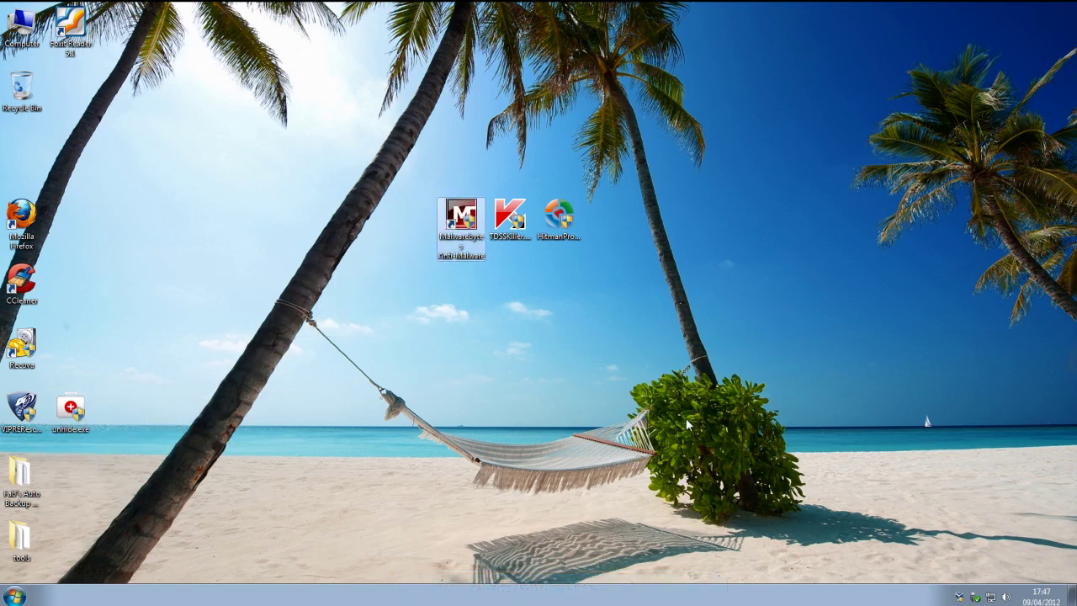